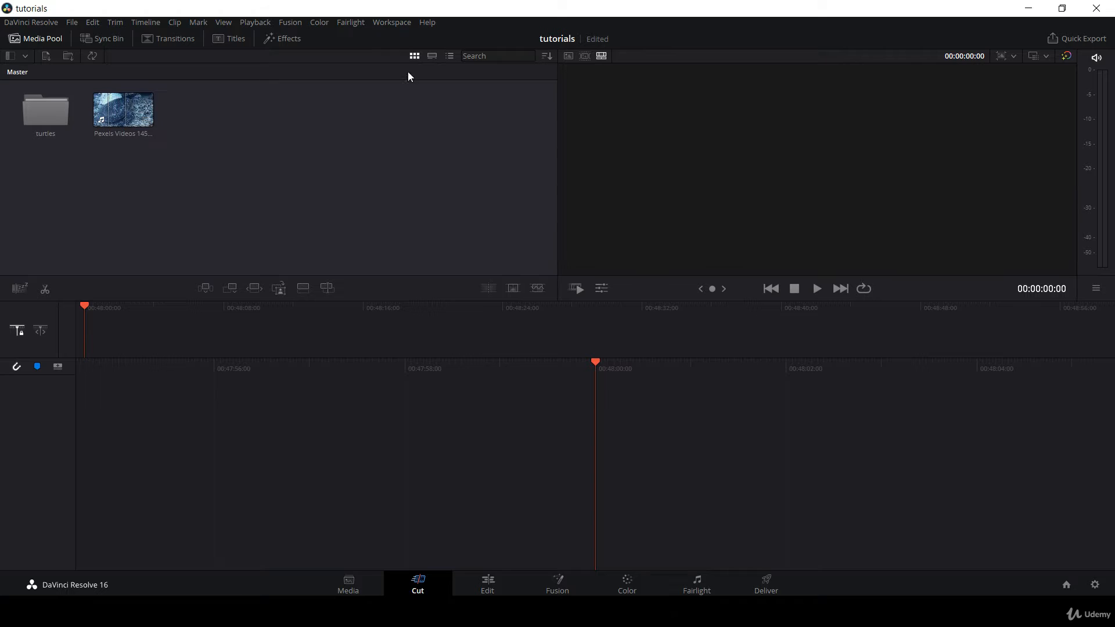
# Open the turtles bin and move the coral turtle clip about 8.5 seconds into the timeline, leaving a gap after the first clip
pyautogui.doubleClick(40, 108)
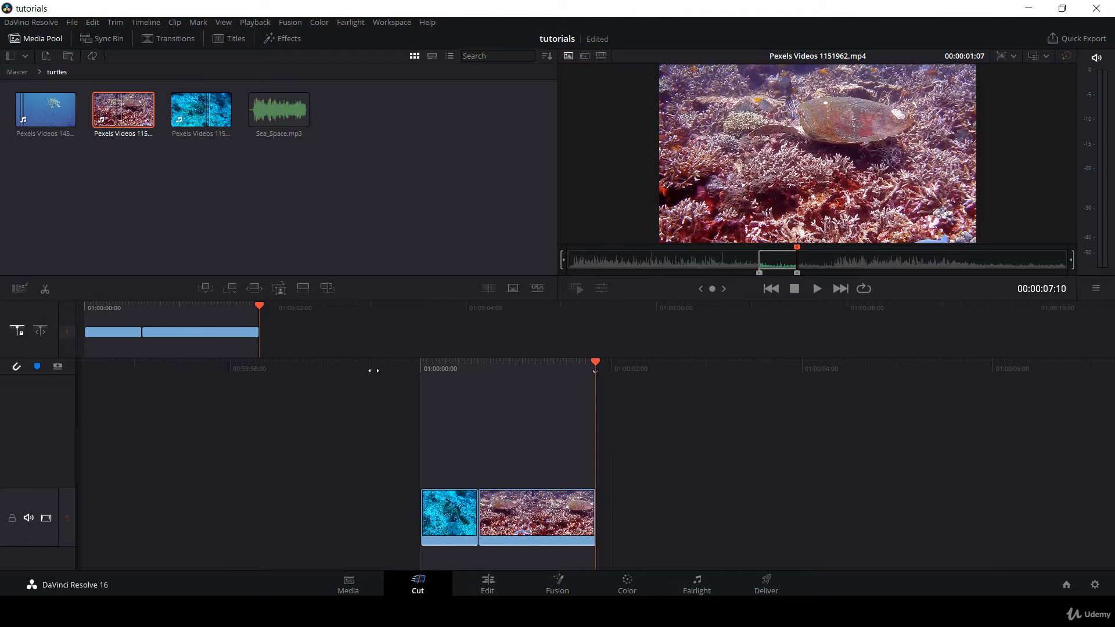
pyautogui.moveTo(383, 368); pyautogui.dragTo(473, 334)
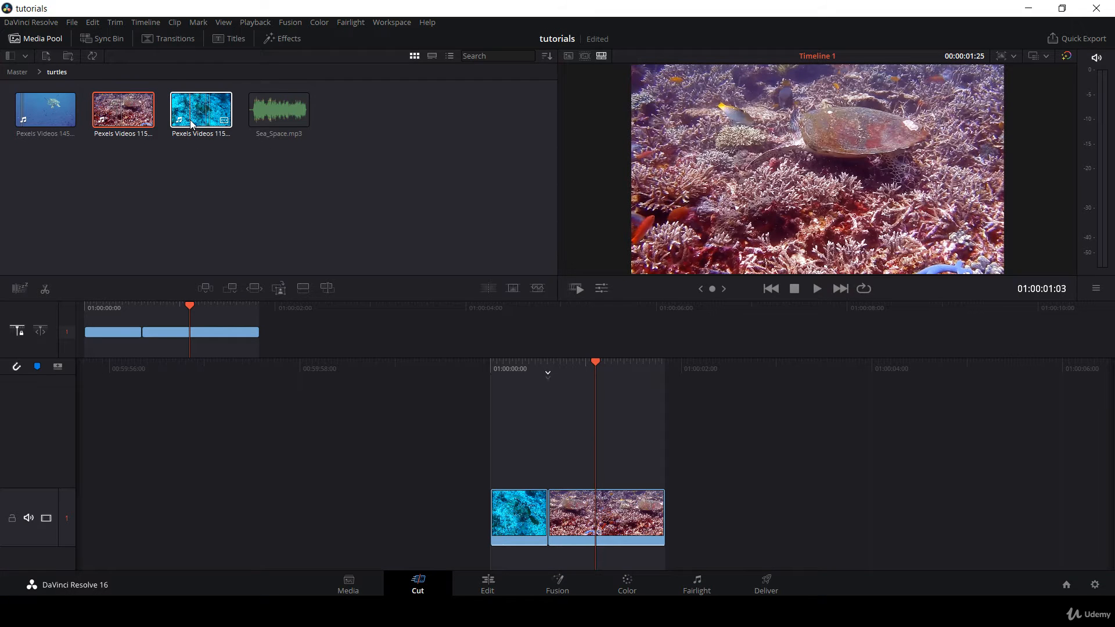
pyautogui.moveTo(197, 329); pyautogui.dragTo(1074, 342)
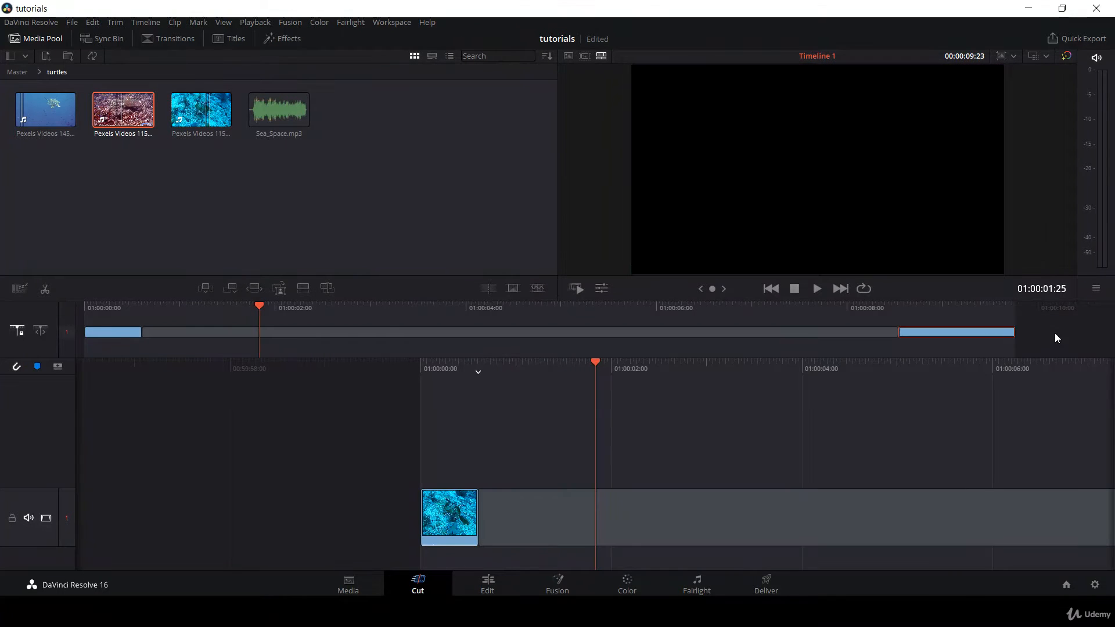
# Scrub the timeline across the gap to the moved coral clip, deselect it, and return to the first clip
pyautogui.moveTo(624, 370); pyautogui.dragTo(119, 370)
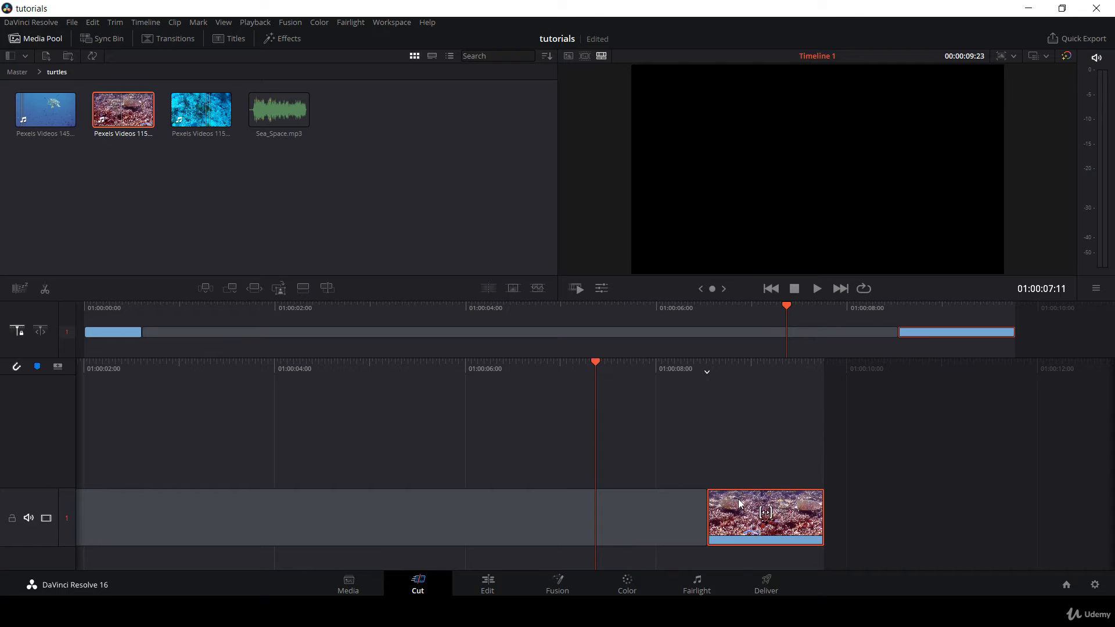
pyautogui.click(621, 406)
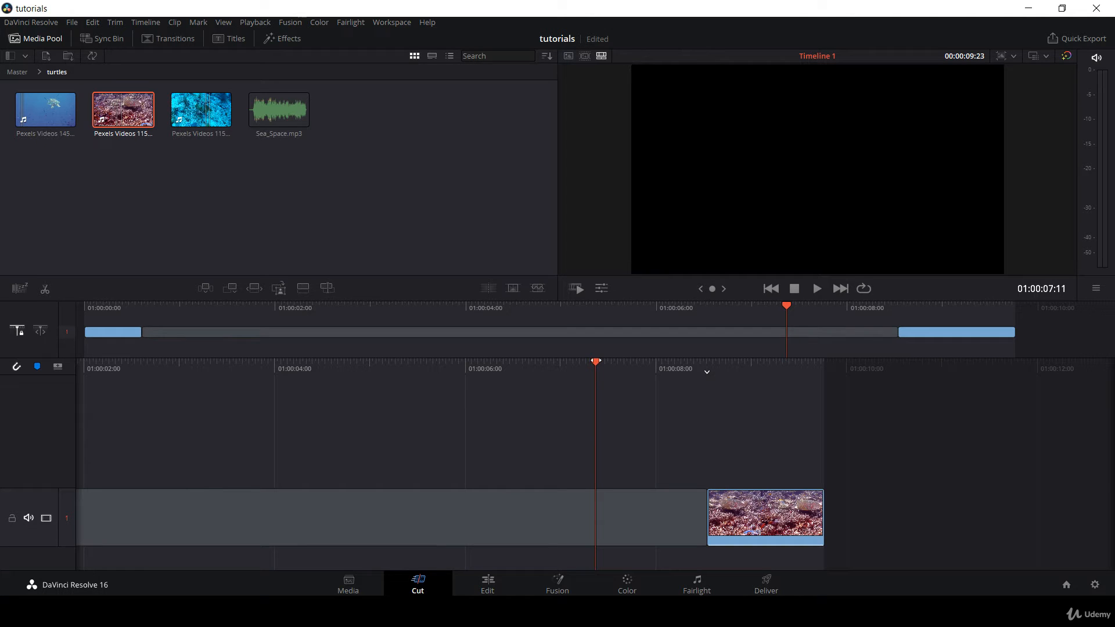
pyautogui.click(976, 314)
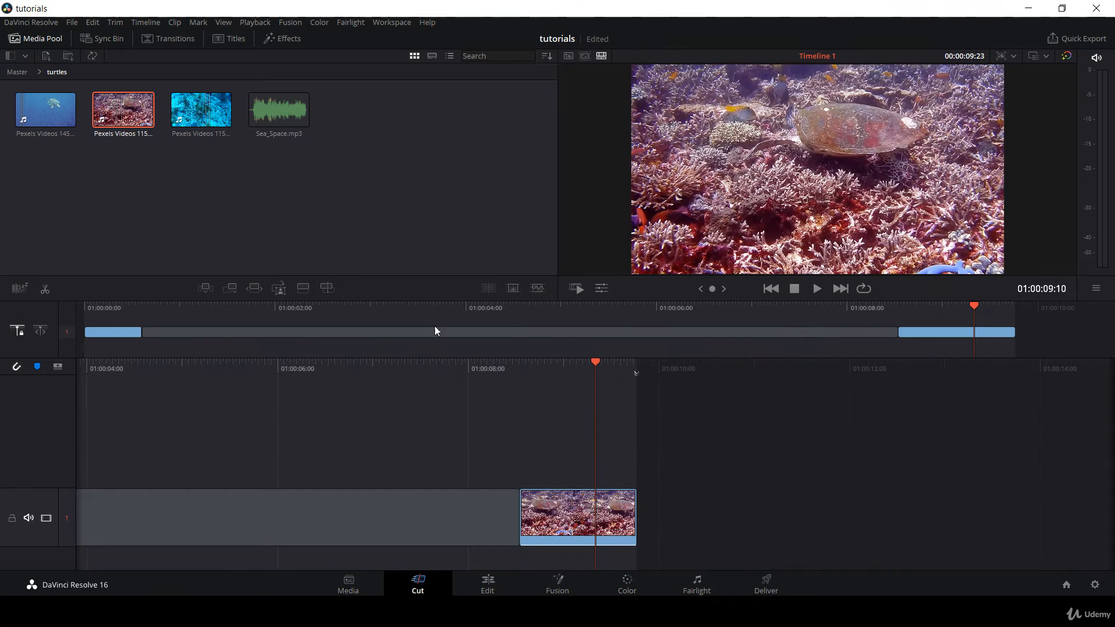
pyautogui.click(110, 311)
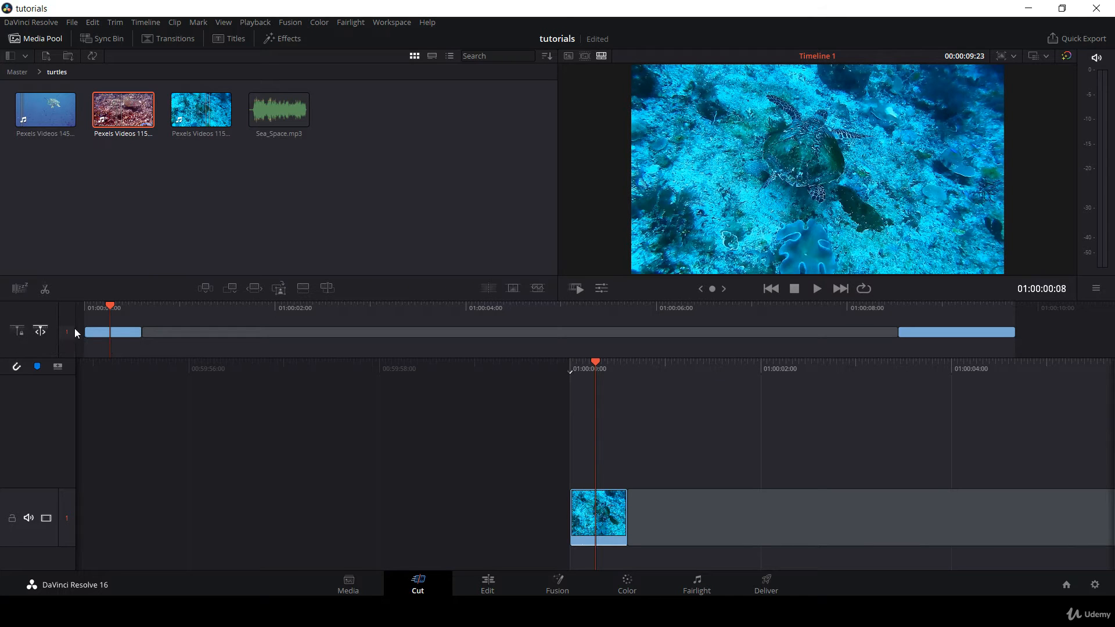
# Try scrubbing the timeline with the free playhead, restore the fixed playhead and scrub again to compare
pyautogui.moveTo(633, 372); pyautogui.dragTo(623, 462)
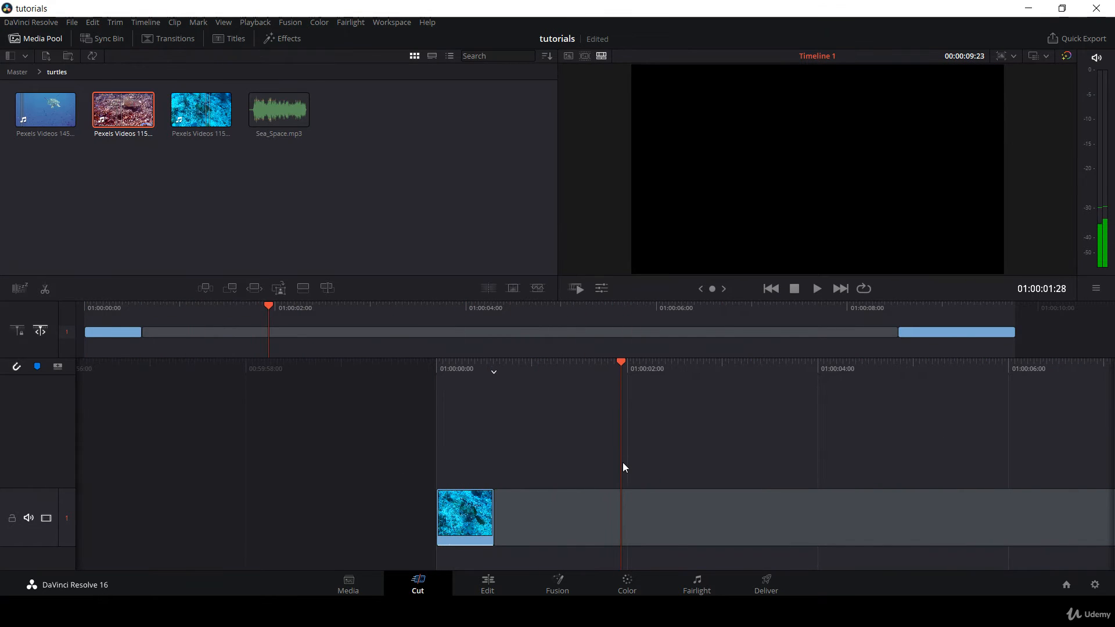
pyautogui.click(17, 338)
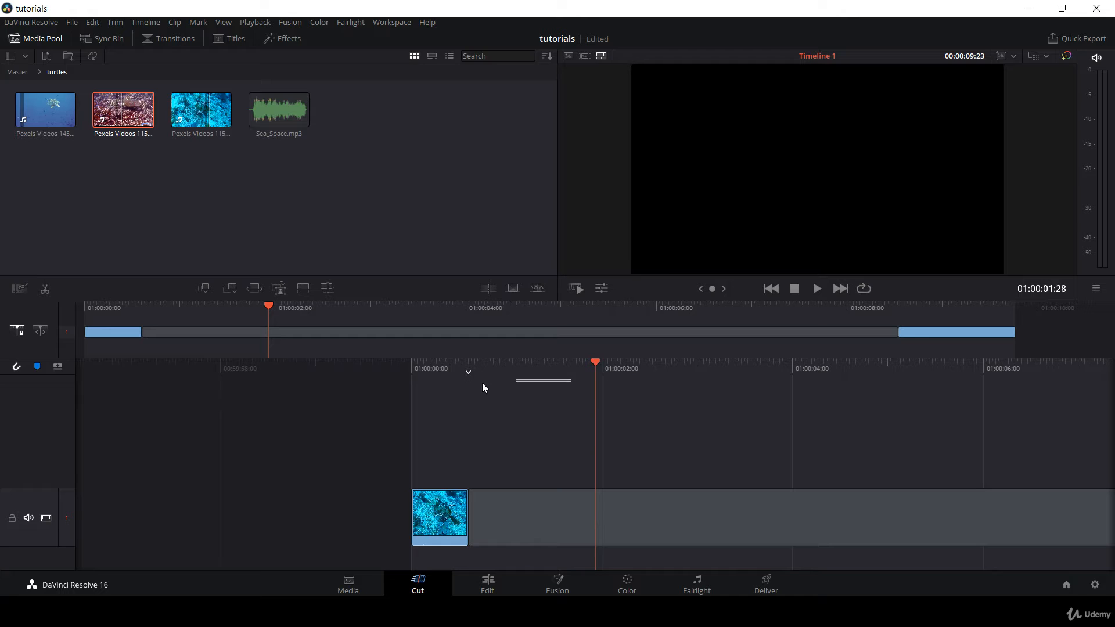
pyautogui.moveTo(598, 365); pyautogui.dragTo(466, 421)
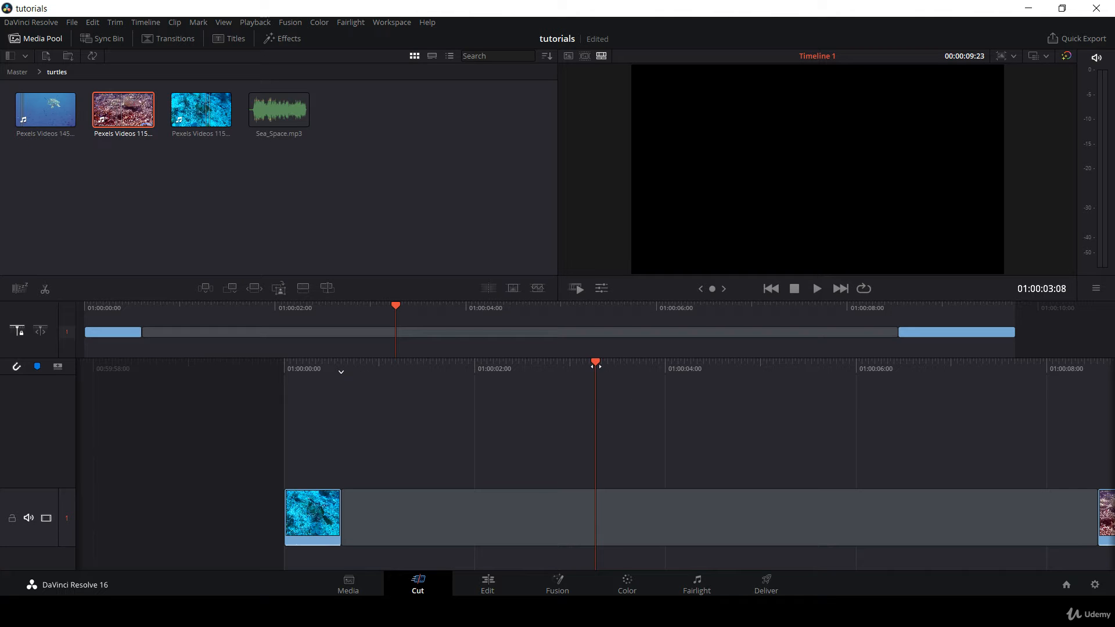
# Split the first blue reef clip into three pieces at 01:00:00:14 and 01:00:00:07
pyautogui.moveTo(595, 361); pyautogui.dragTo(861, 367)
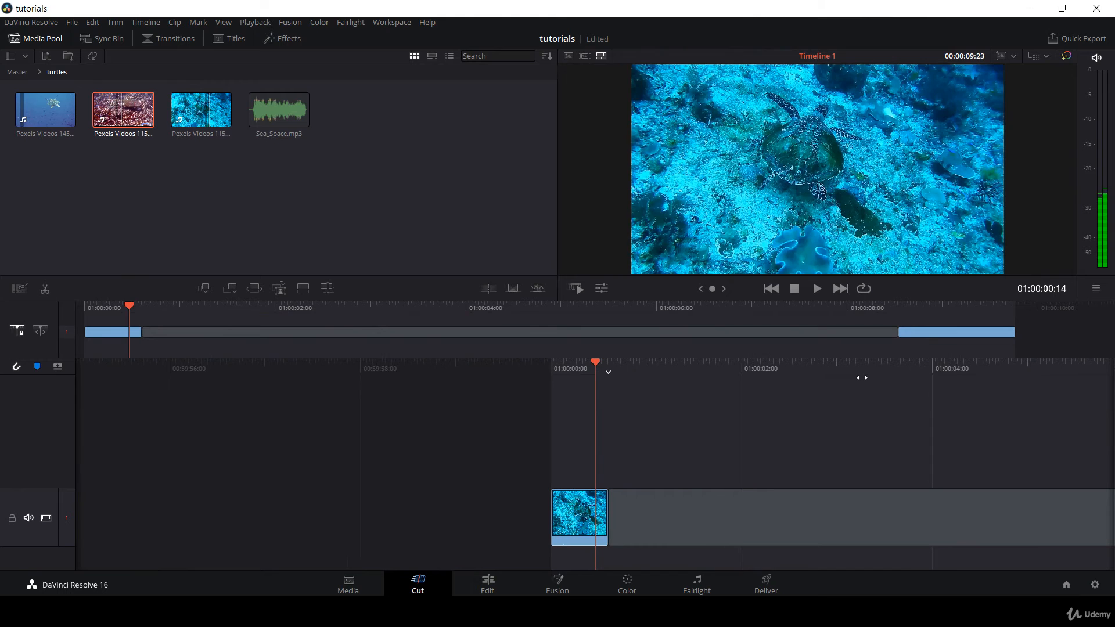
pyautogui.click(47, 290)
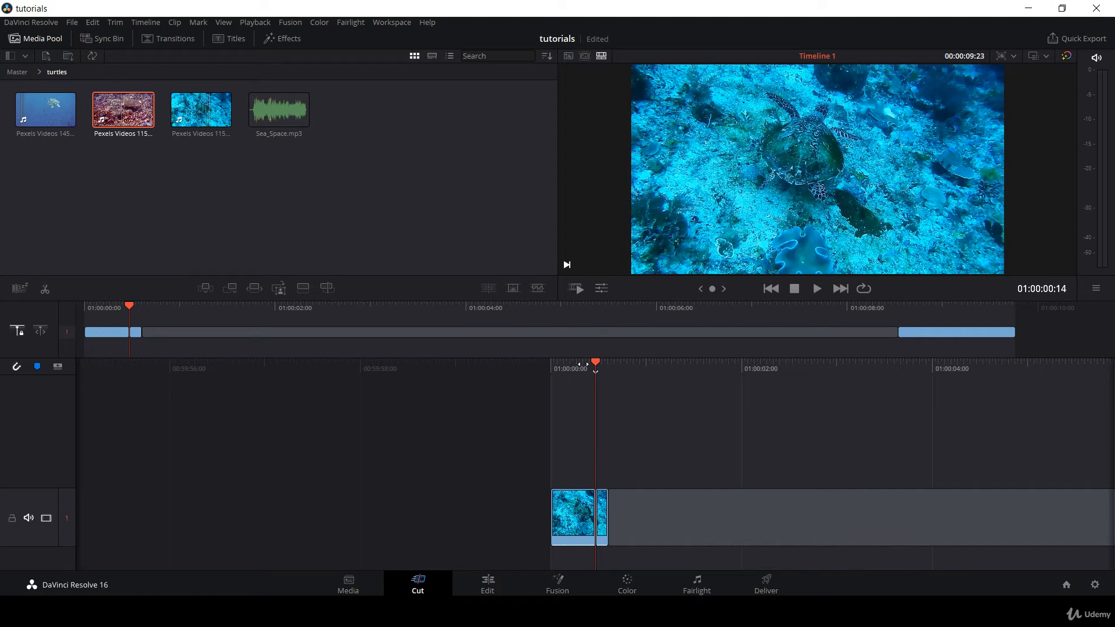
pyautogui.moveTo(588, 364)
pyautogui.mouseDown()
pyautogui.moveTo(577, 366)
pyautogui.moveTo(590, 366)
pyautogui.mouseUp()
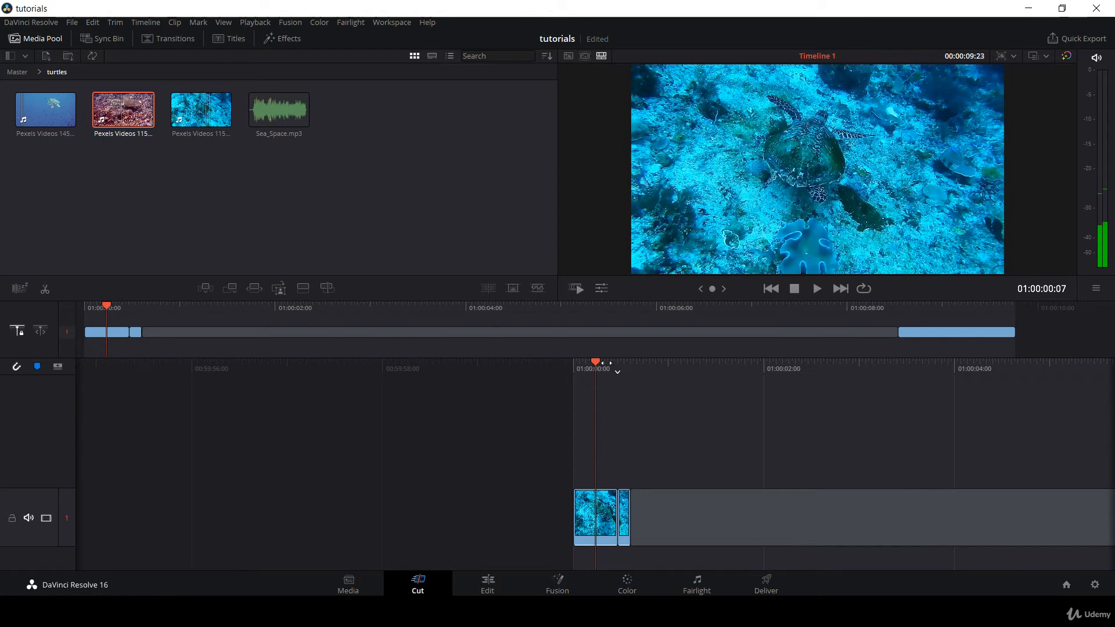
pyautogui.hotkey('ctrl', 'b')
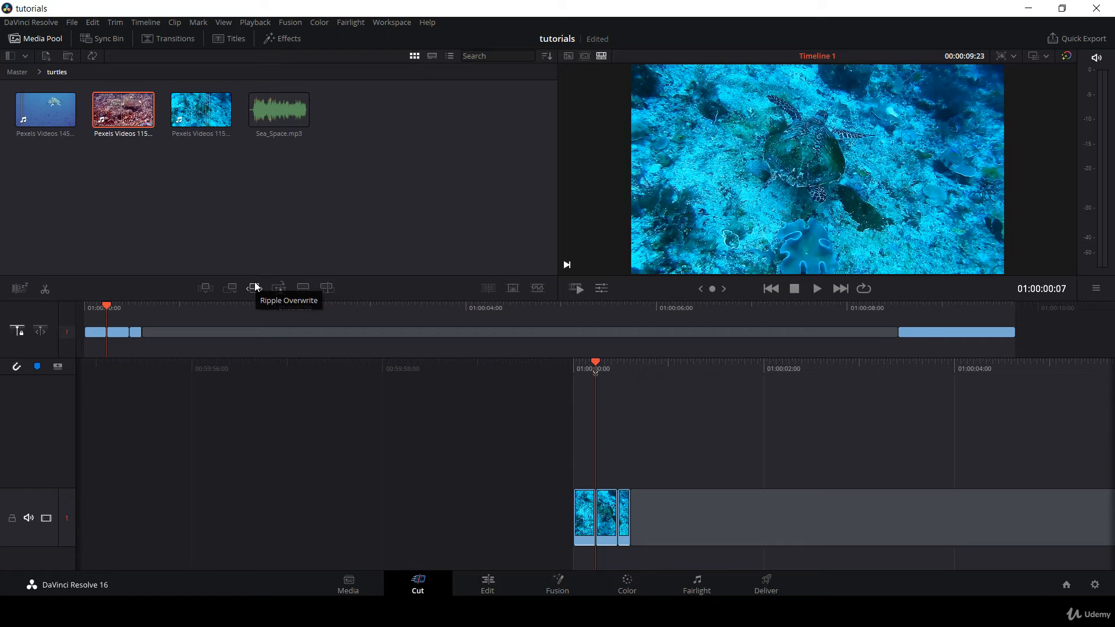
# Load Pexels Videos 1456996.mp4 in the source viewer and mark its in point at 00:00:06:17 and out point at 00:00:08:02
pyautogui.click(55, 124)
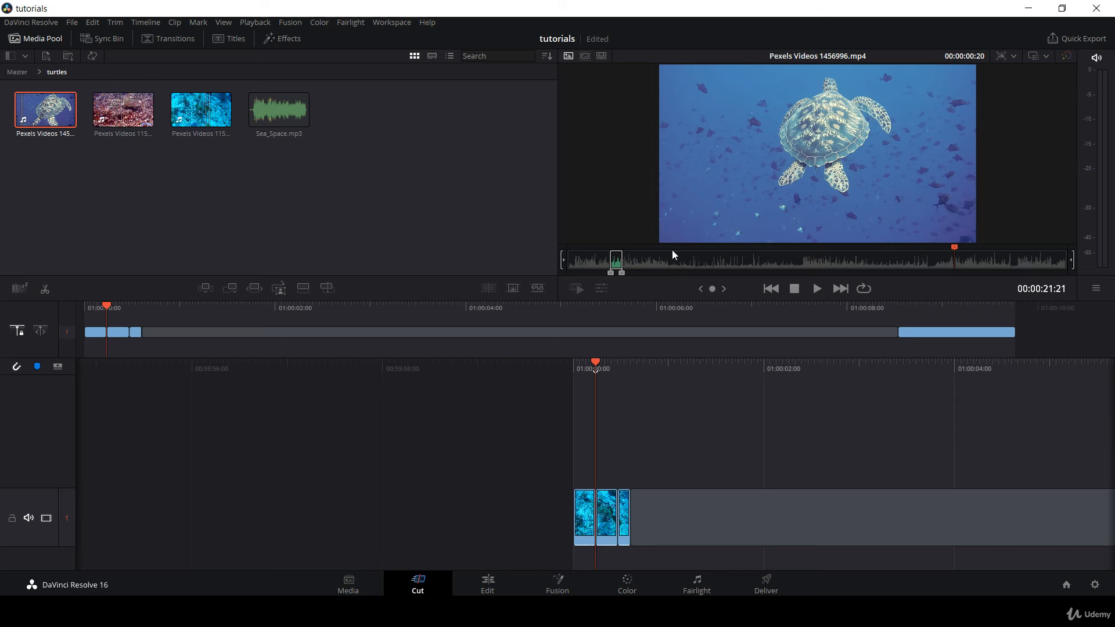
pyautogui.click(685, 266)
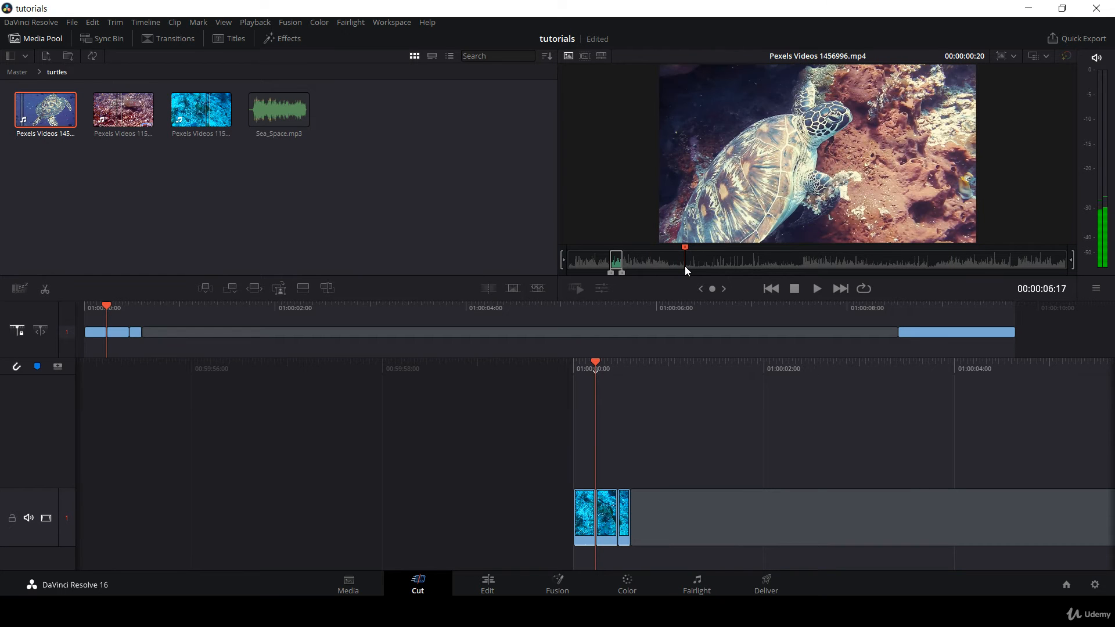
pyautogui.press('i')
pyautogui.moveTo(690, 267); pyautogui.dragTo(711, 262)
pyautogui.press('o')
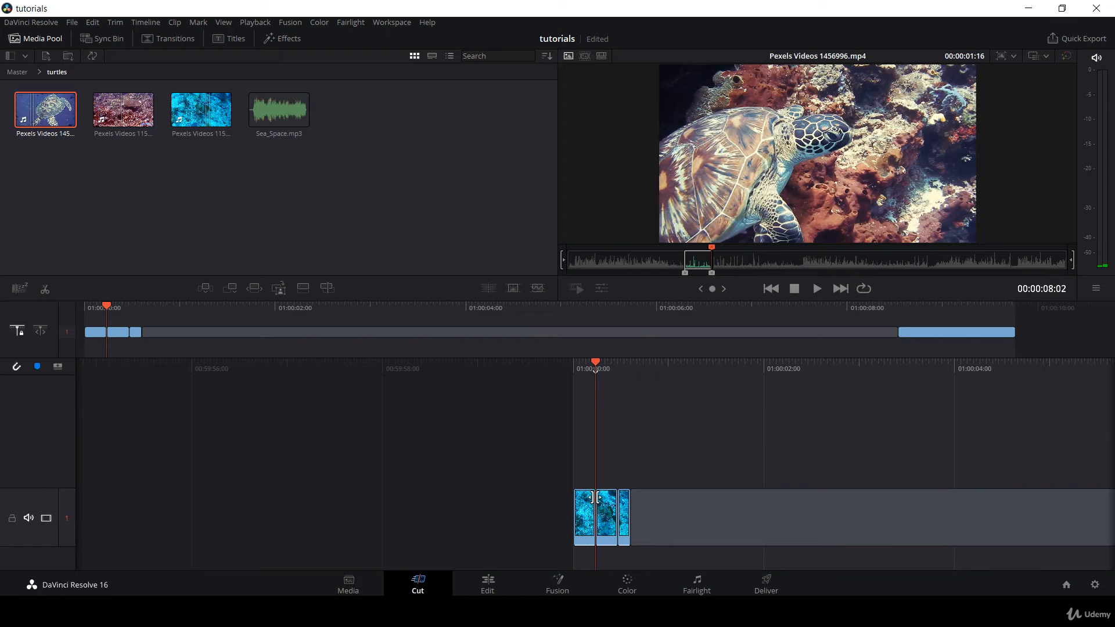
# Select all clips on the timeline and set their clip color to Pink
pyautogui.click(534, 460)
pyautogui.moveTo(531, 455); pyautogui.dragTo(657, 534)
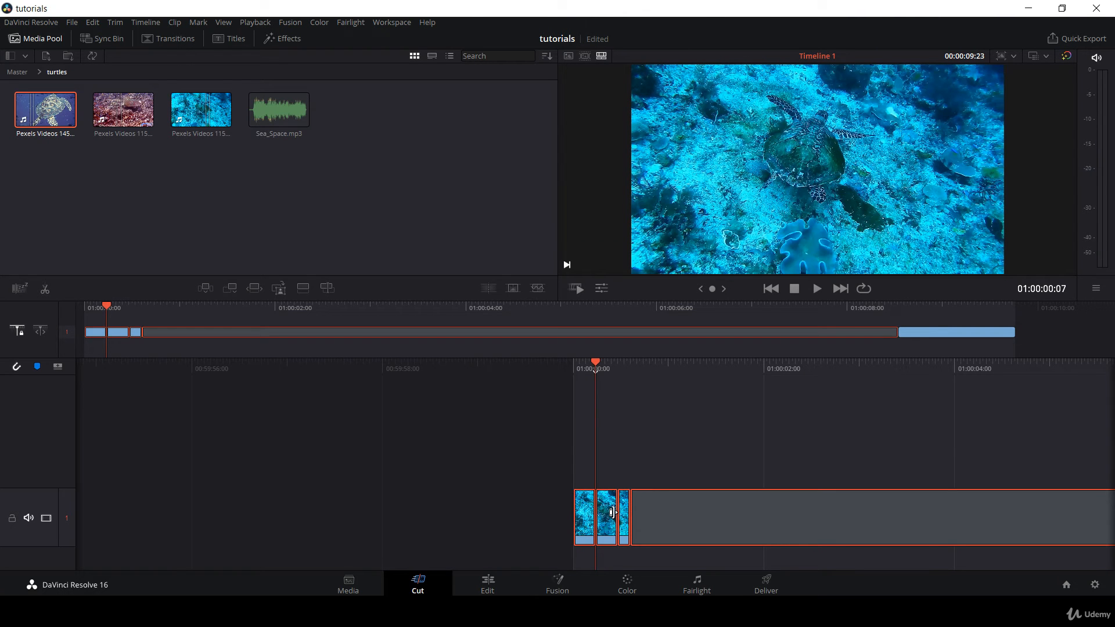
pyautogui.rightClick(609, 532)
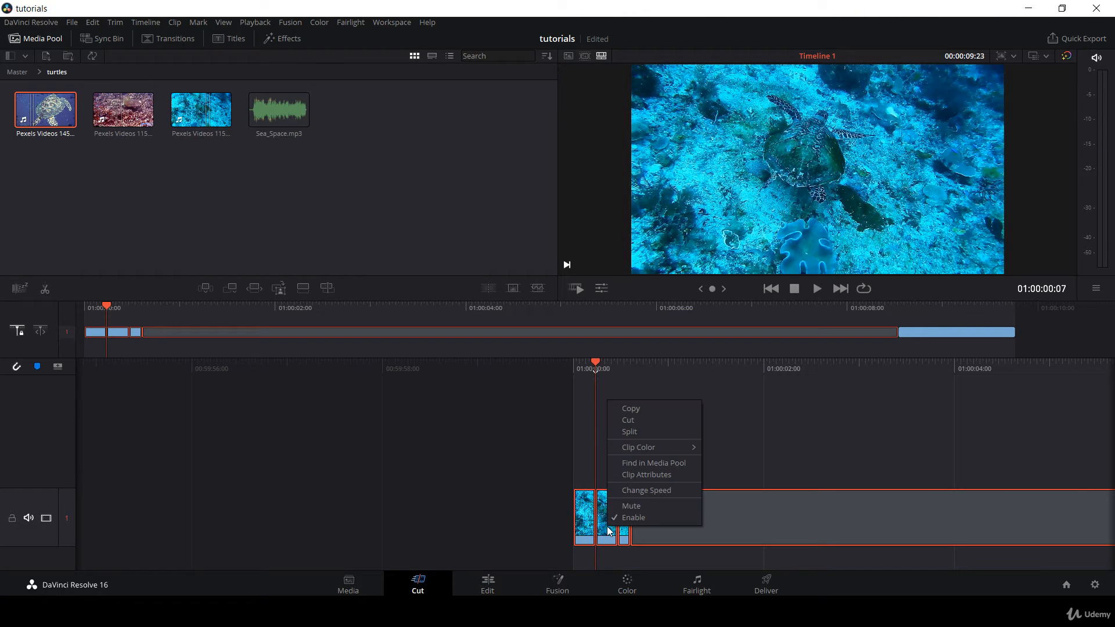
pyautogui.moveTo(652, 446)
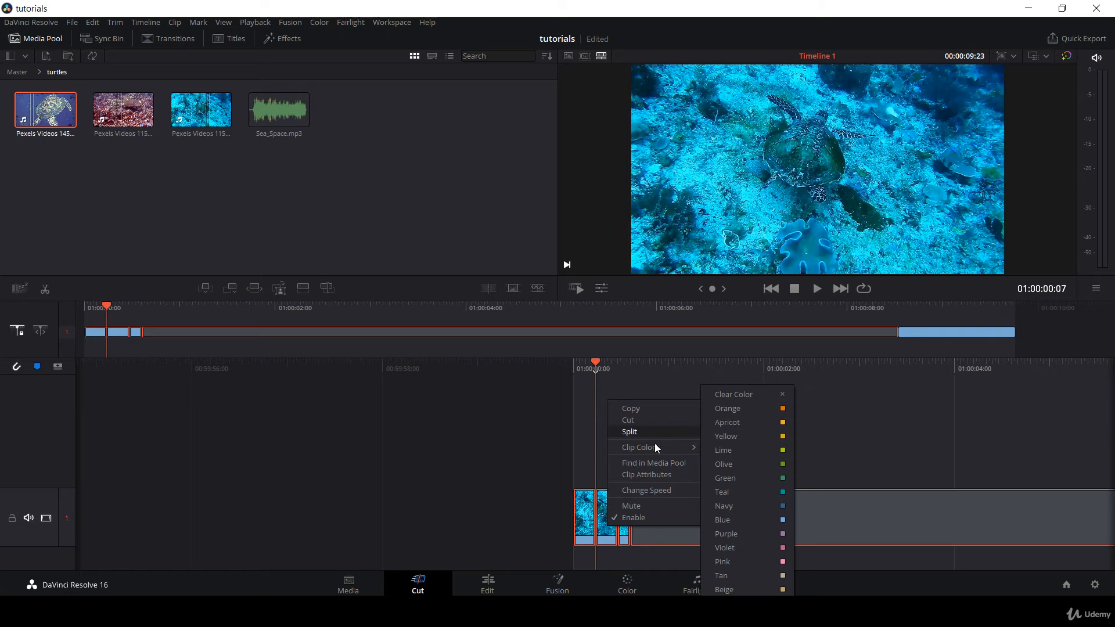
pyautogui.click(750, 544)
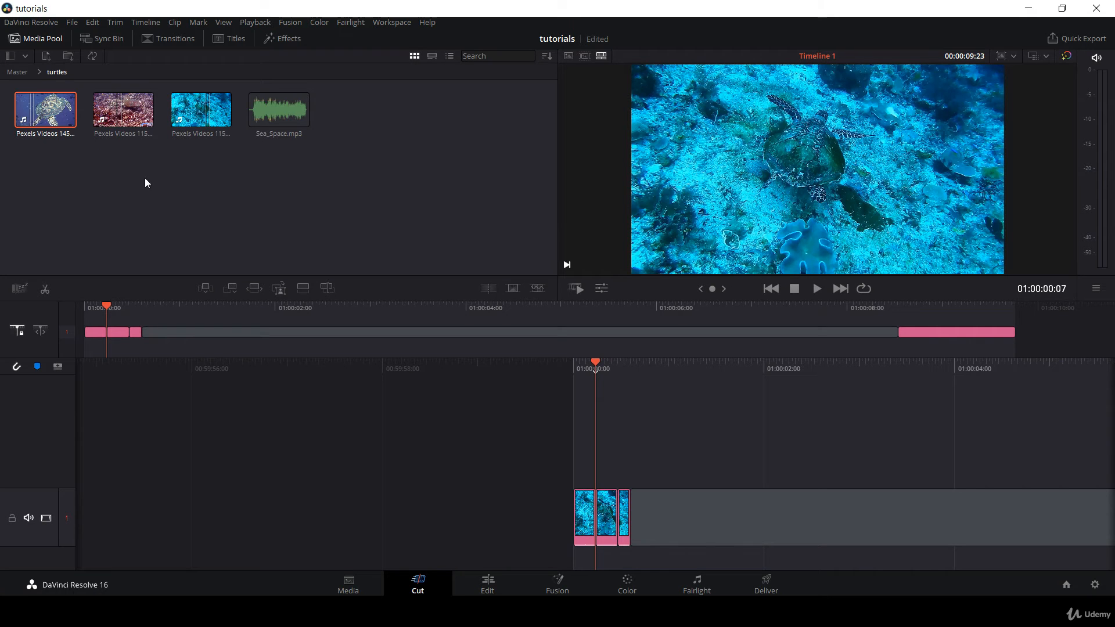
# Ripple overwrite the middle piece of the split reef clip with the marked range of Pexels Videos 1456996.mp4
pyautogui.click(36, 118)
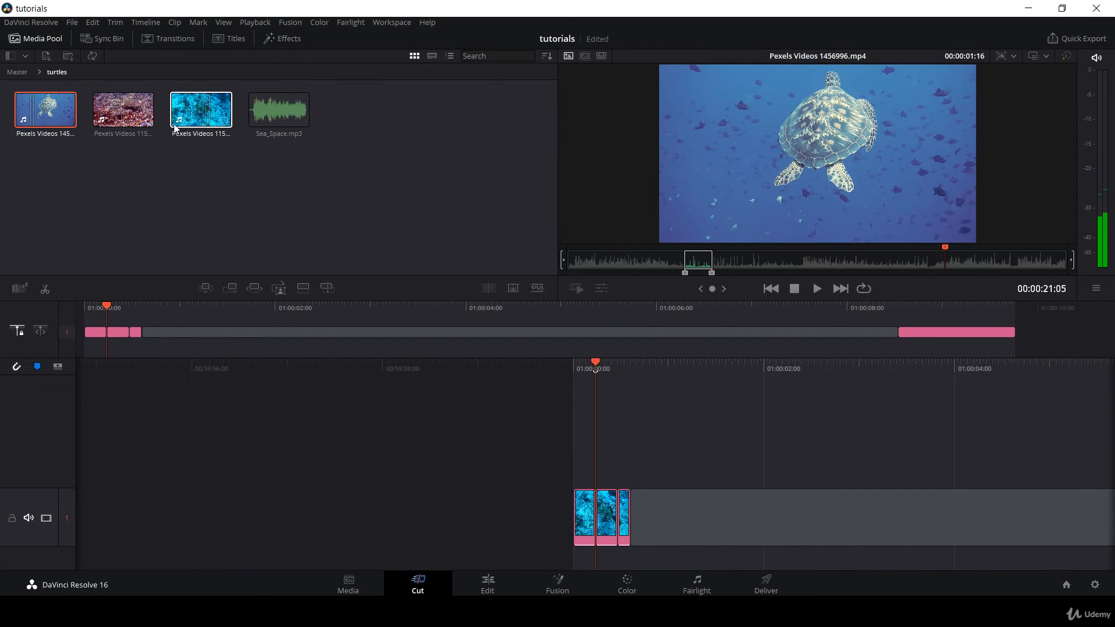
pyautogui.click(259, 291)
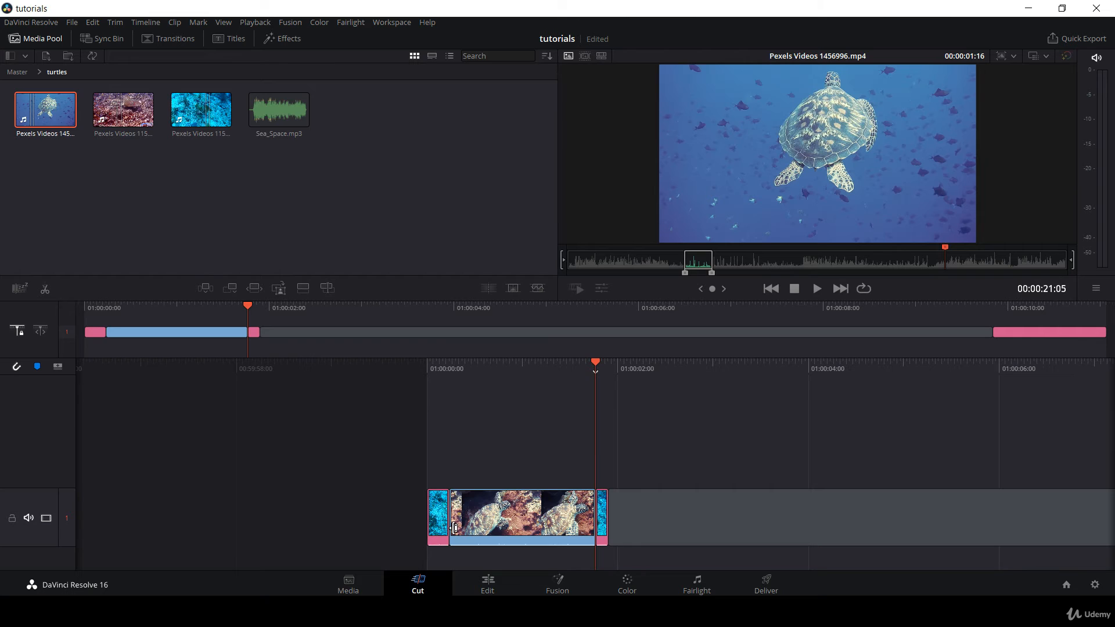
# View the turtles bin's clips as one source tape and scrub through them
pyautogui.click(584, 55)
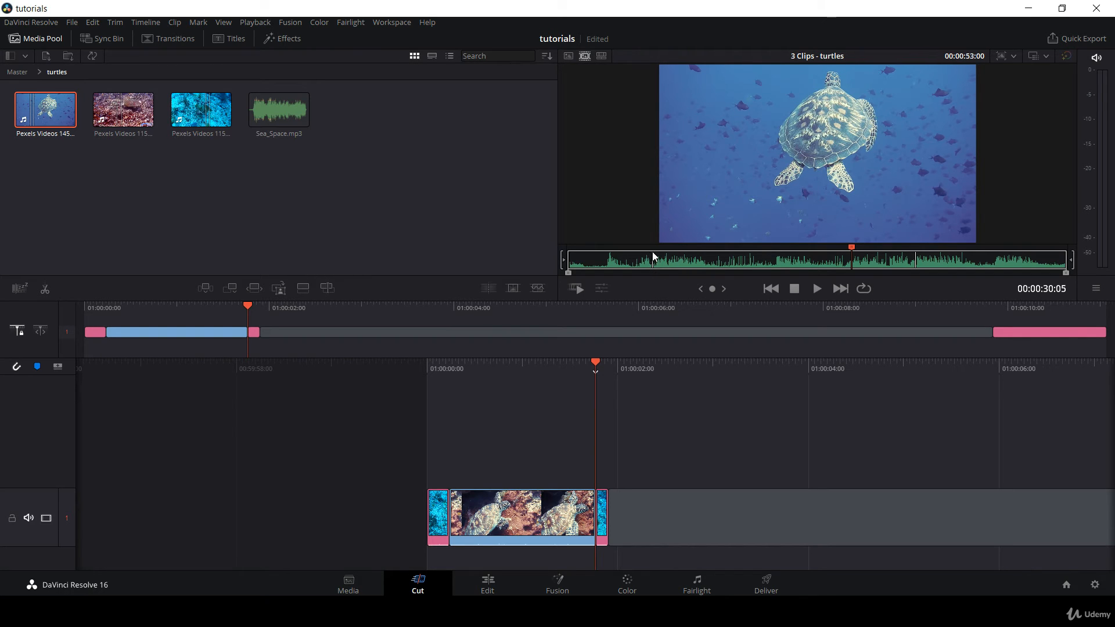
pyautogui.moveTo(620, 259); pyautogui.dragTo(702, 262)
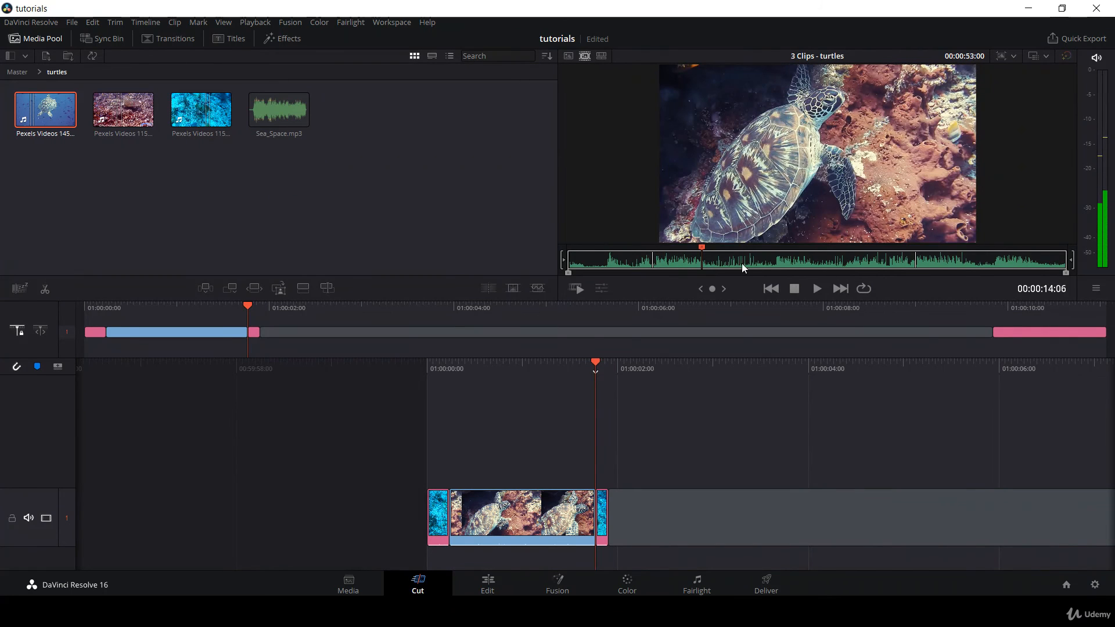
pyautogui.moveTo(904, 262); pyautogui.dragTo(987, 265)
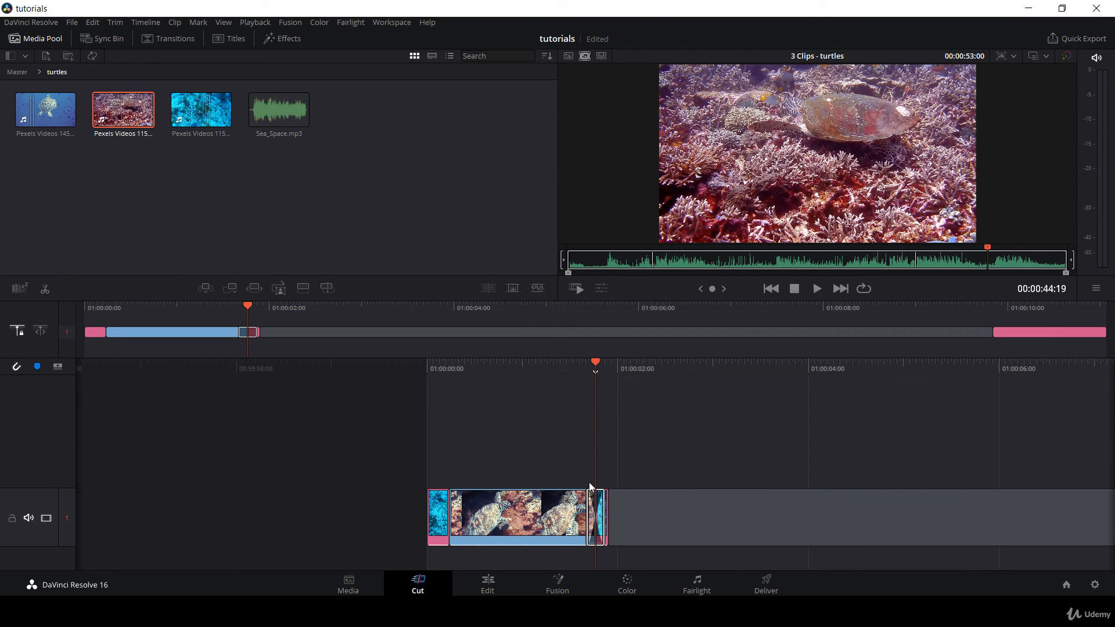
# Play back the timeline over the transition at the end of the inserted turtle clip
pyautogui.moveTo(595, 372)
pyautogui.mouseDown()
pyautogui.moveTo(585, 361)
pyautogui.moveTo(610, 361)
pyautogui.moveTo(488, 367)
pyautogui.moveTo(598, 366)
pyautogui.mouseUp()
pyautogui.press('space')
pyautogui.press('space')
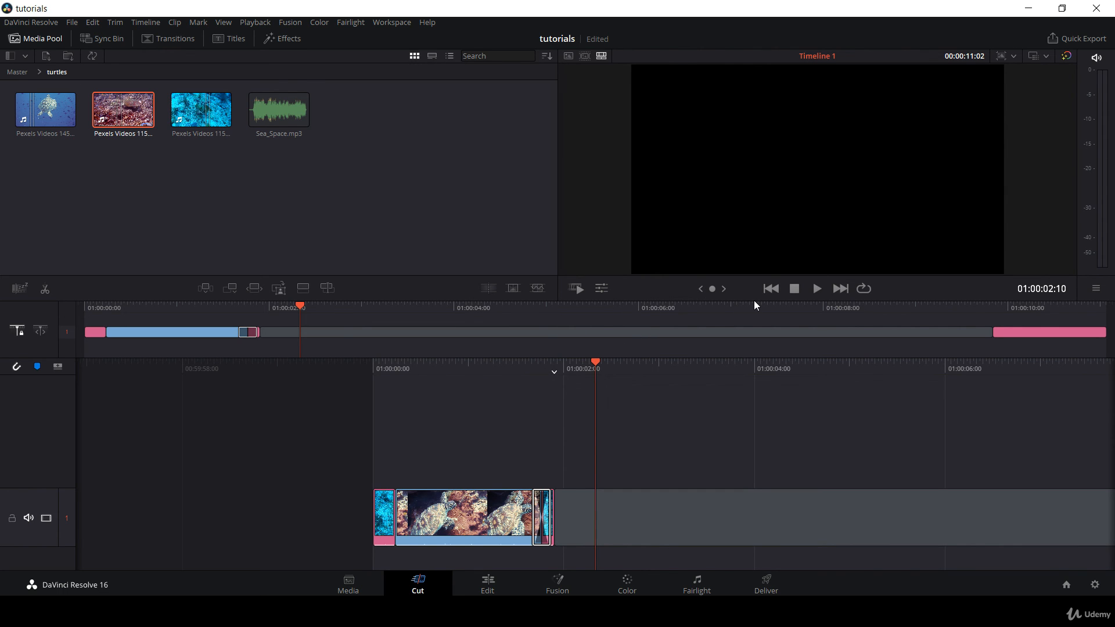
# Check the Inspector on the Edit page, close it and return to the Cut page
pyautogui.click(487, 583)
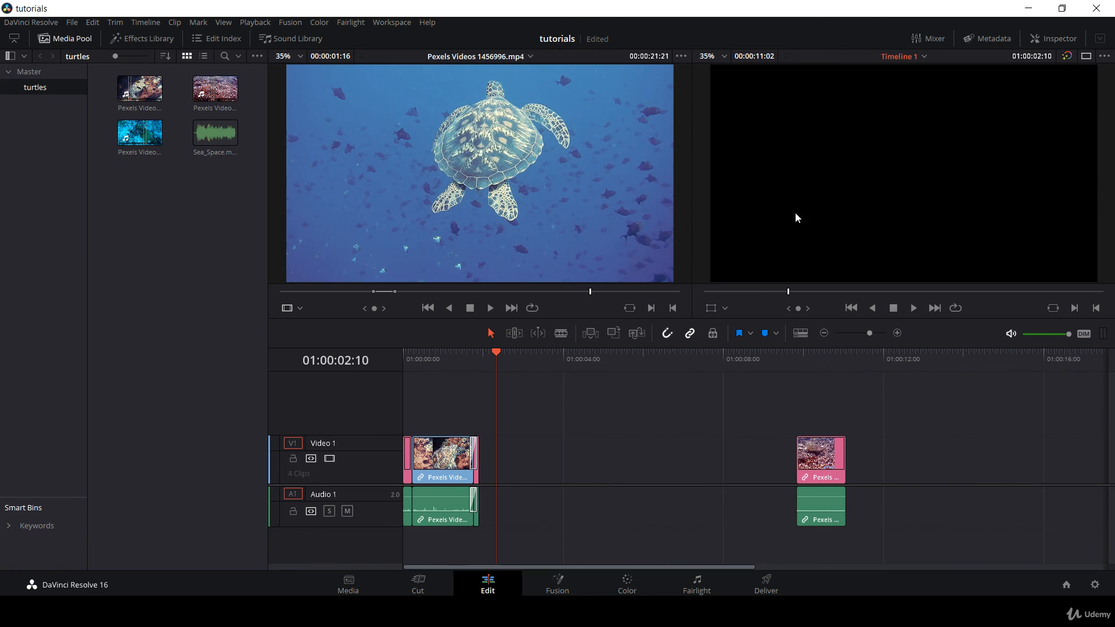
pyautogui.click(1046, 38)
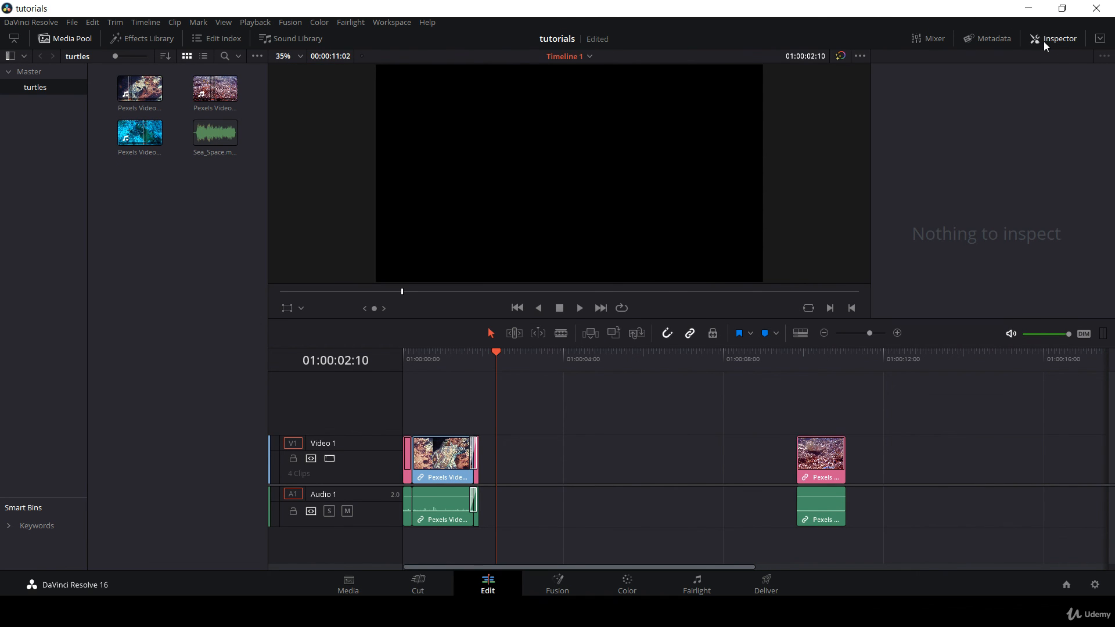
pyautogui.click(1043, 41)
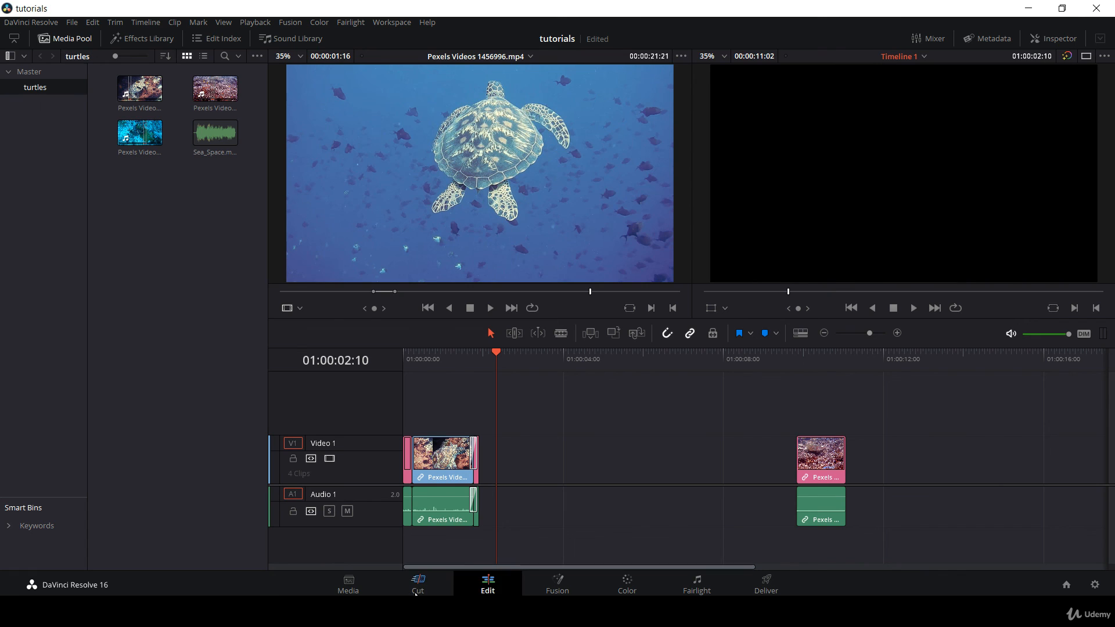
pyautogui.click(418, 584)
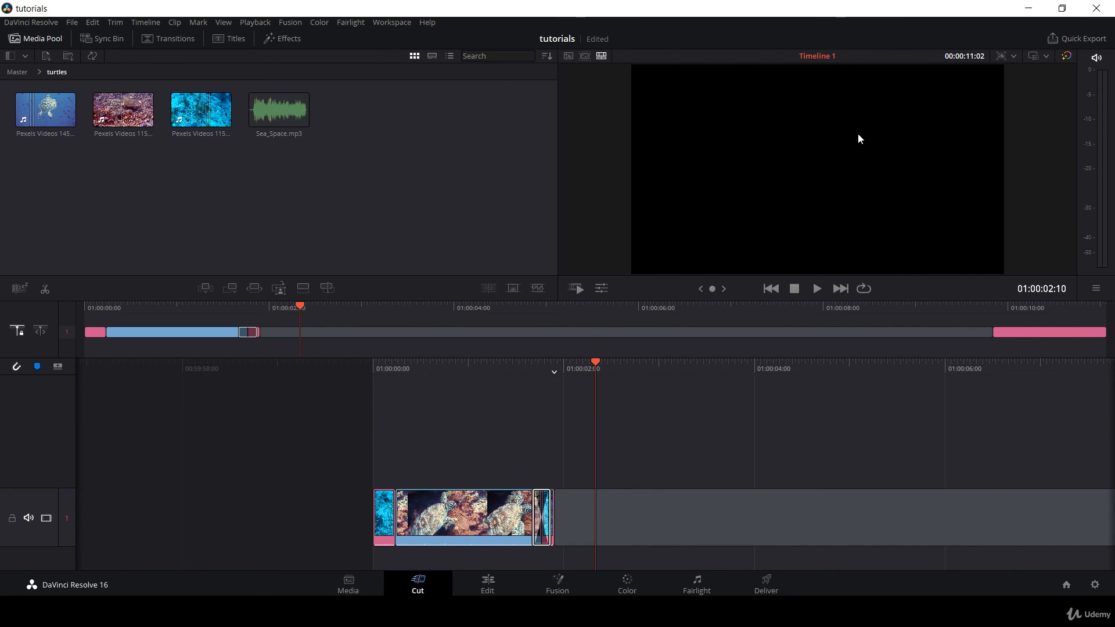
# Show the clip tools for the inserted turtle clip and set its transform zoom to 1.310 while previewing 01:00:01:12
pyautogui.click(602, 289)
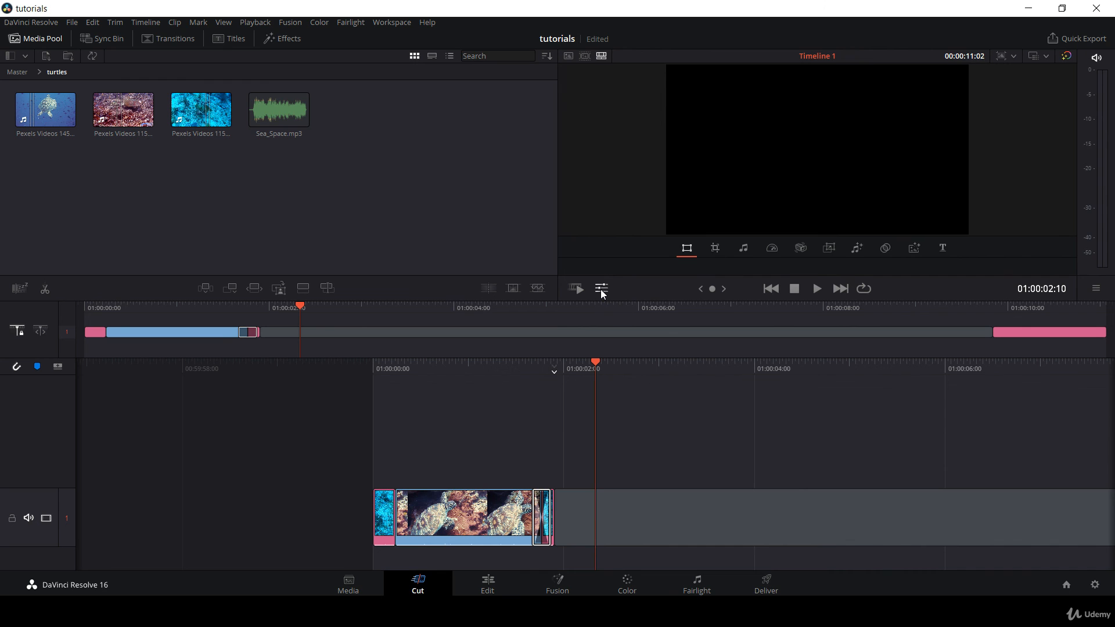
pyautogui.click(216, 117)
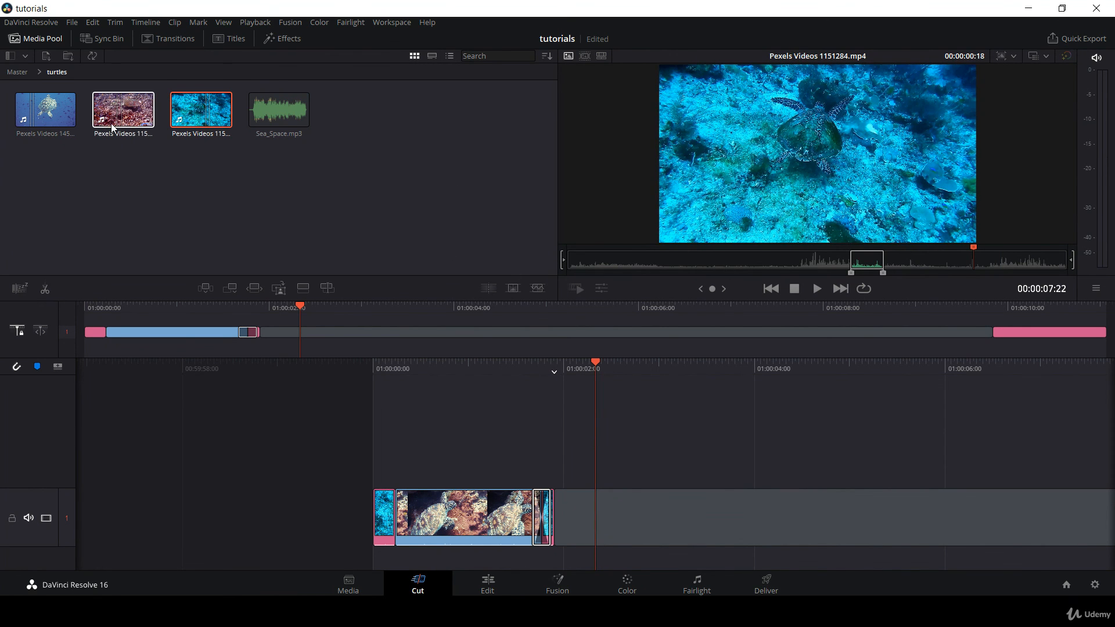
pyautogui.click(446, 527)
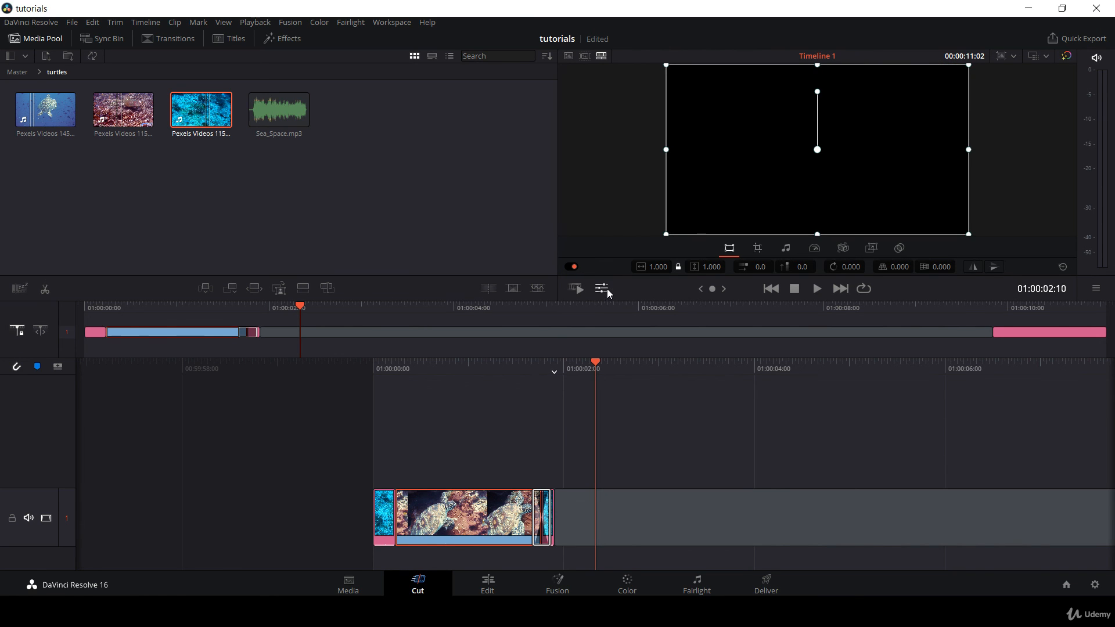
pyautogui.moveTo(496, 369); pyautogui.dragTo(580, 428)
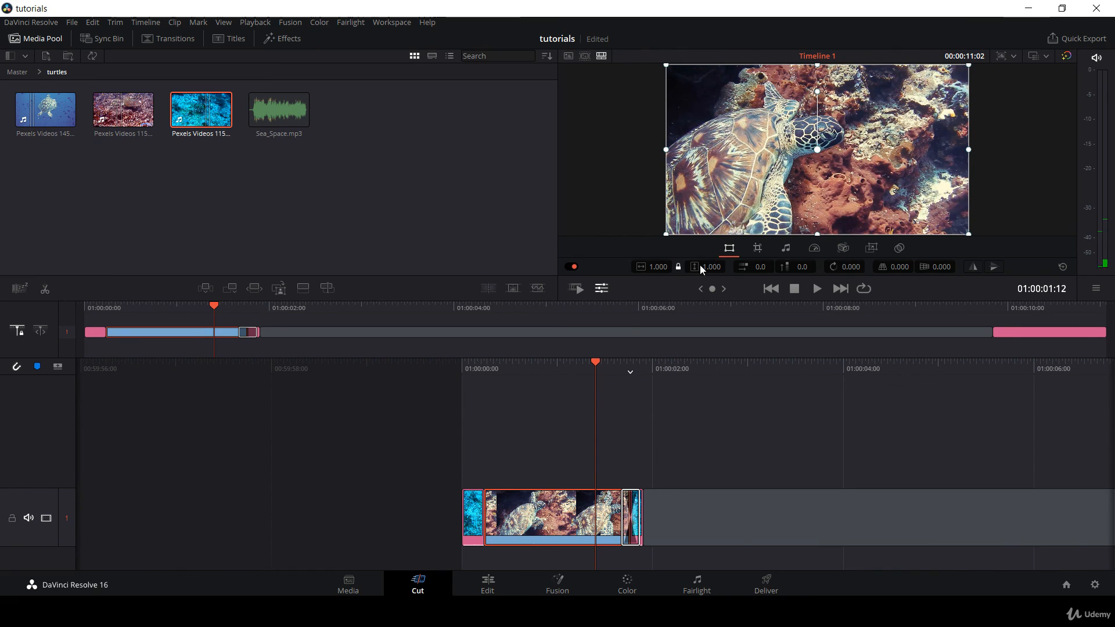
pyautogui.moveTo(712, 265)
pyautogui.mouseDown()
pyautogui.moveTo(739, 266)
pyautogui.moveTo(714, 267)
pyautogui.mouseUp()
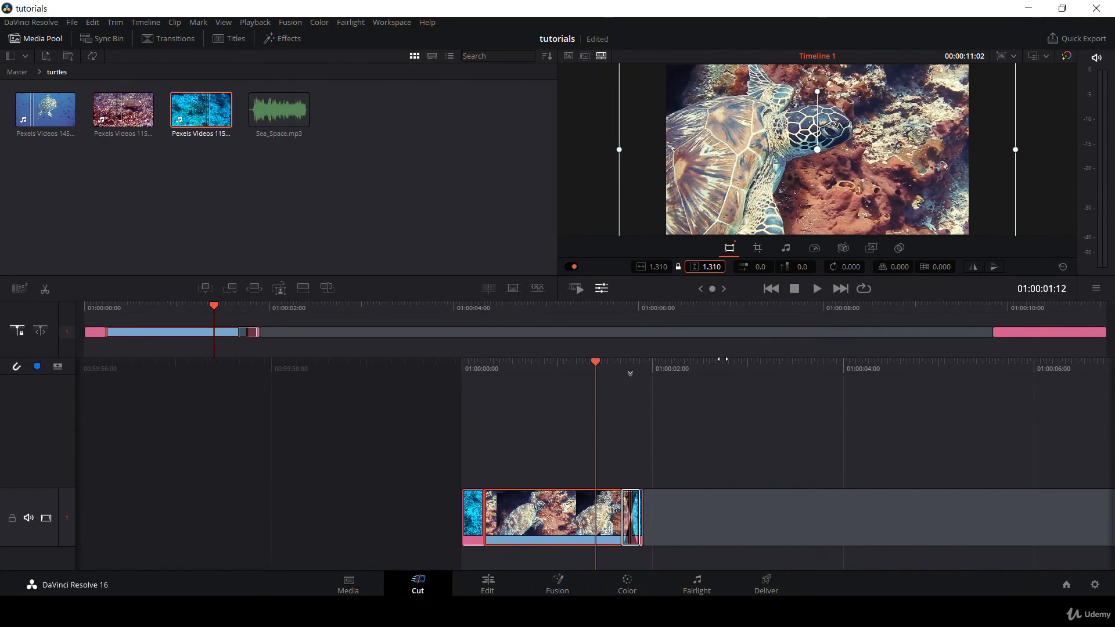